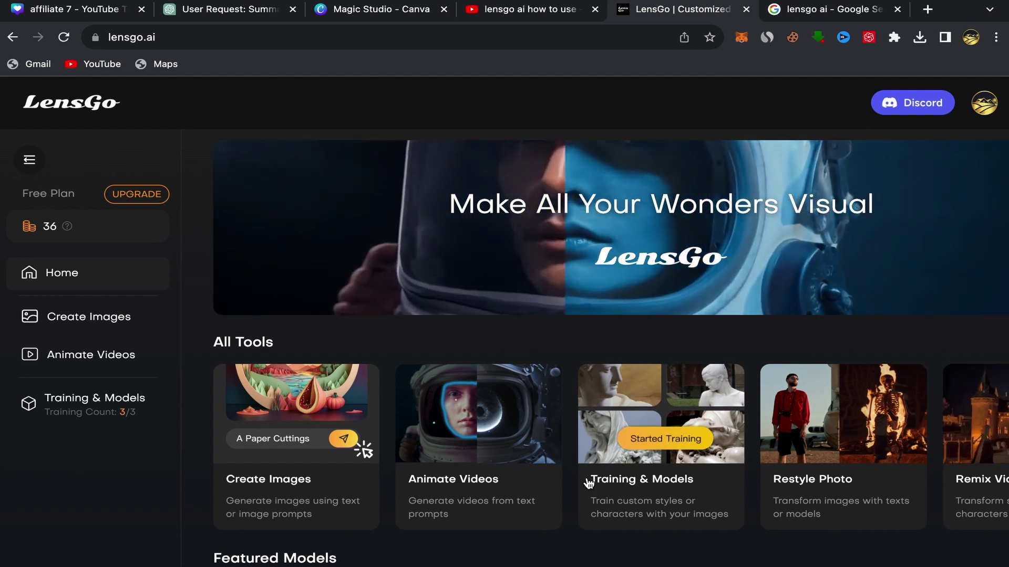
- Switch to the 'lensgo ai' Google results, with the official lensgo.ai site listed first
scroll(588, 483, down, 5)
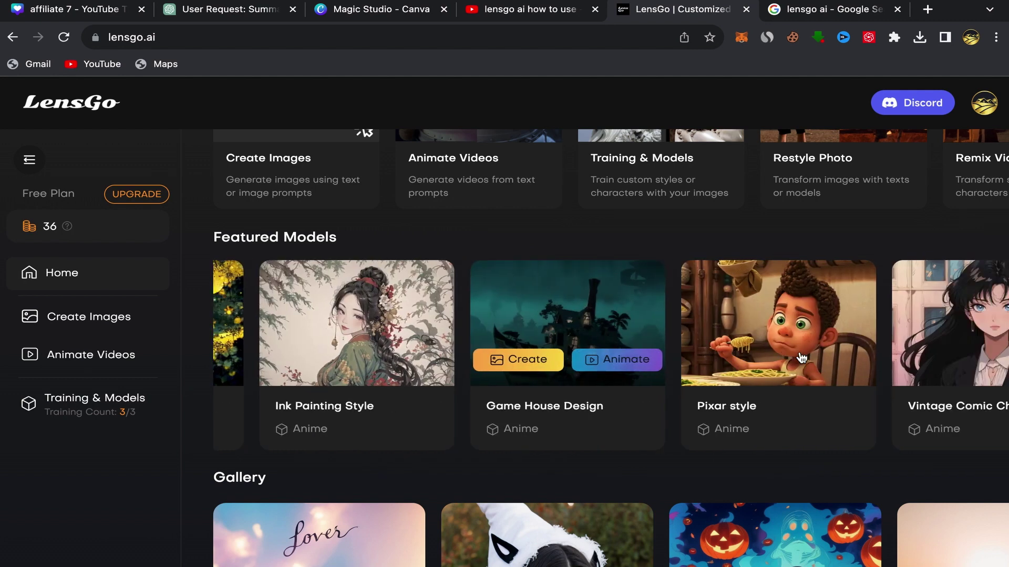
scroll(801, 357, right, 1)
scroll(770, 331, right, 2)
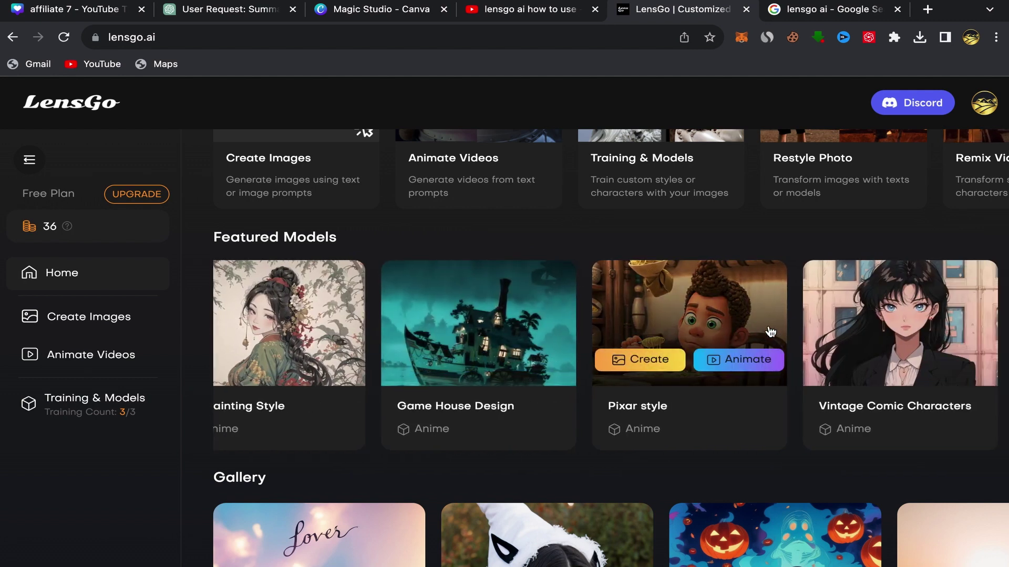
scroll(770, 332, right, 2)
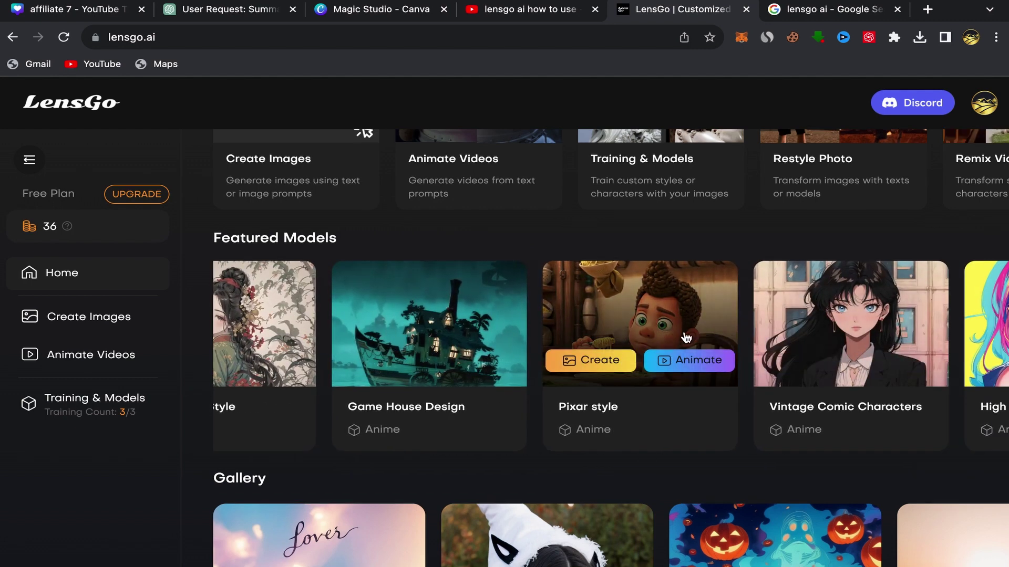
scroll(524, 349, down, 10)
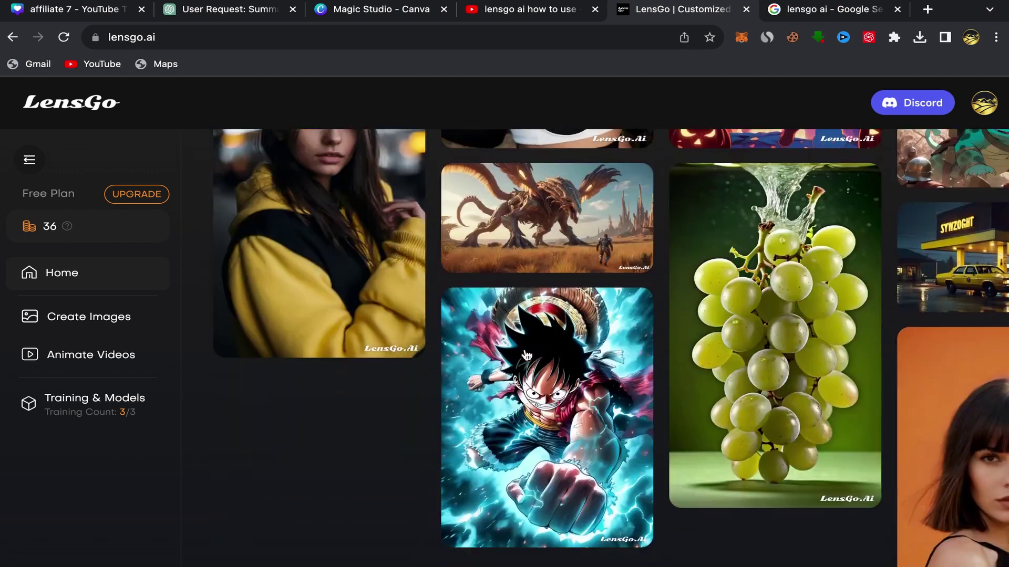
scroll(525, 356, up, 12)
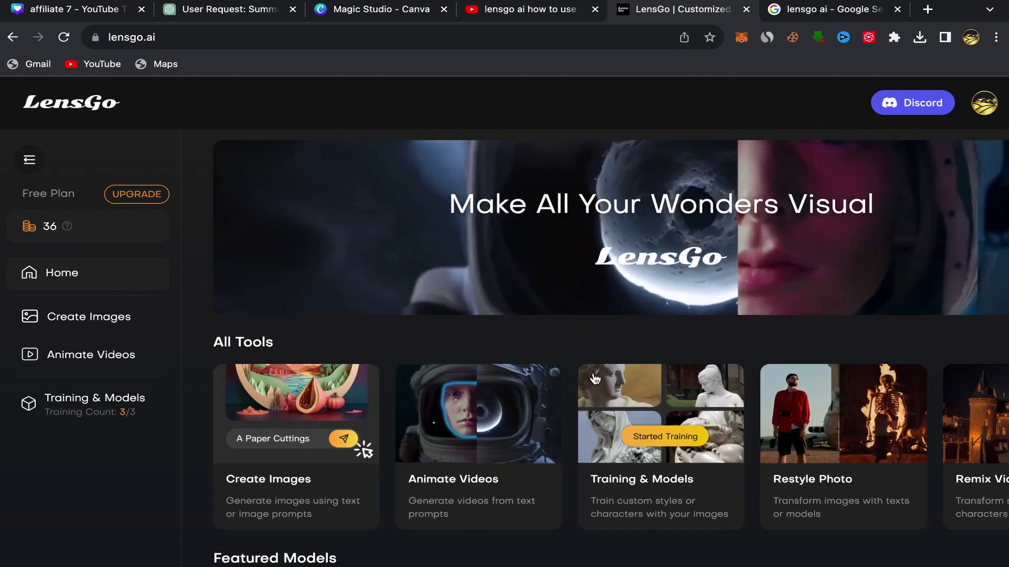
click(830, 11)
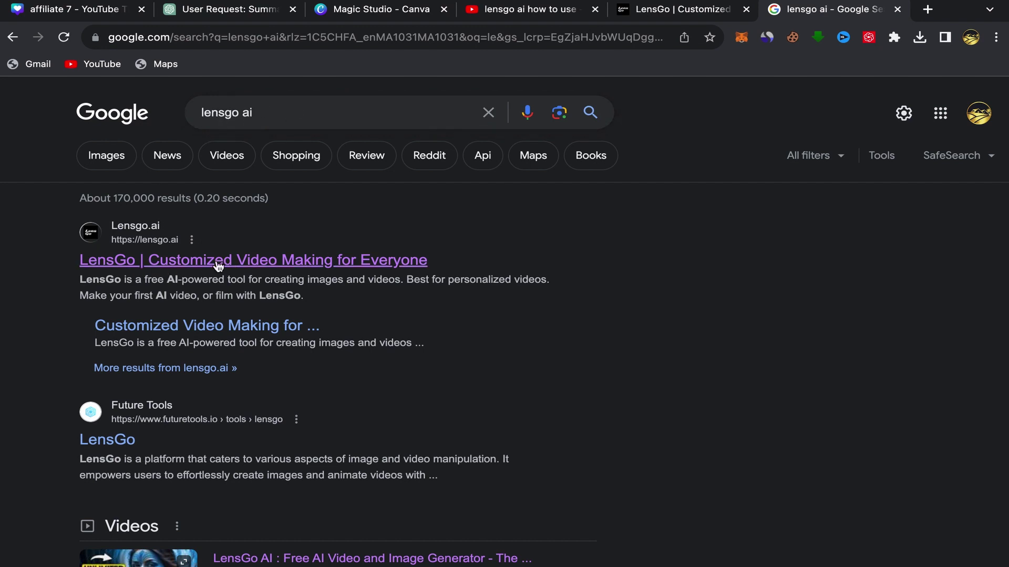
- Return to the LensGo home page and scroll through its content
click(689, 17)
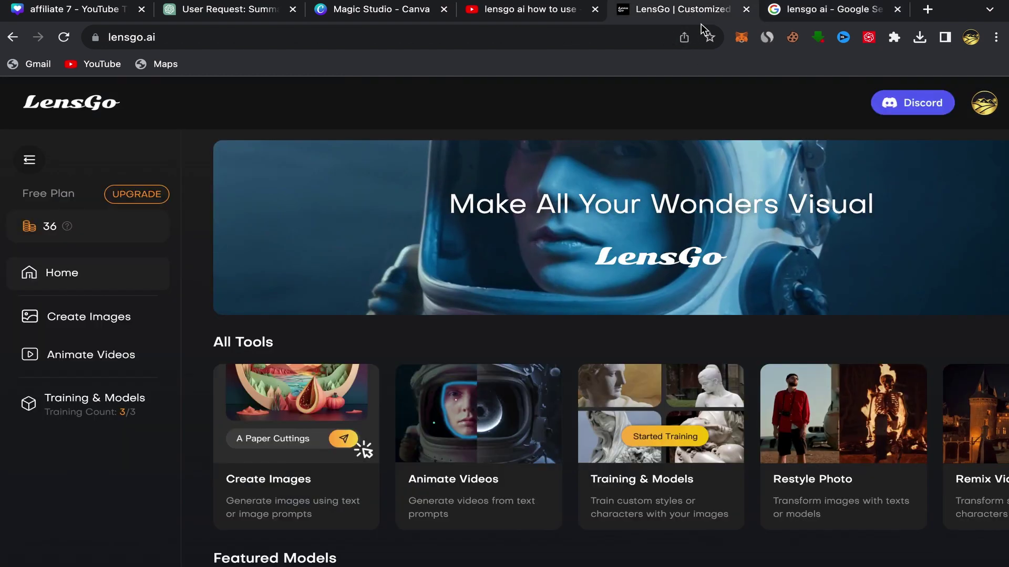
scroll(565, 386, down, 3)
scroll(563, 390, down, 5)
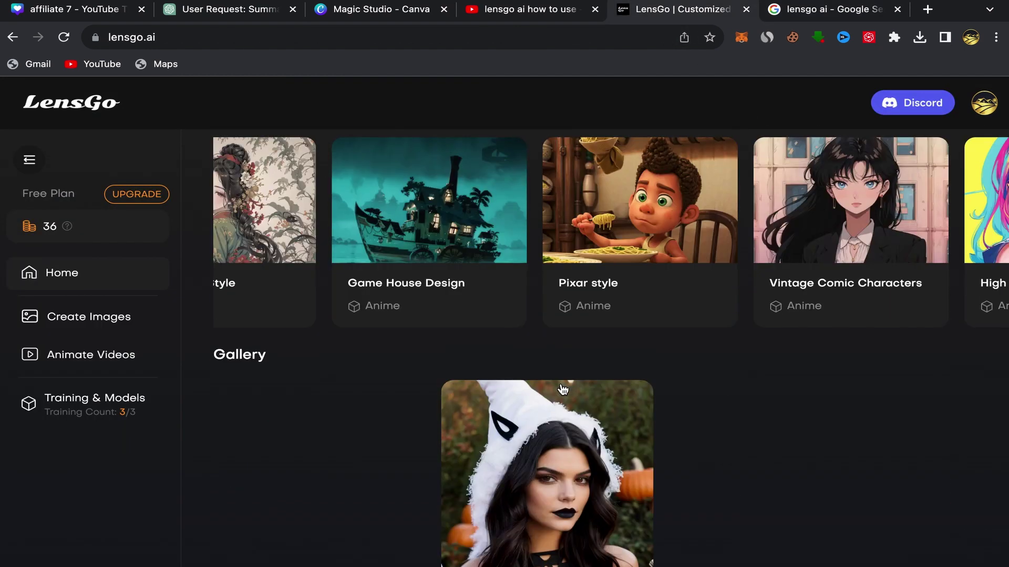
scroll(562, 389, up, 8)
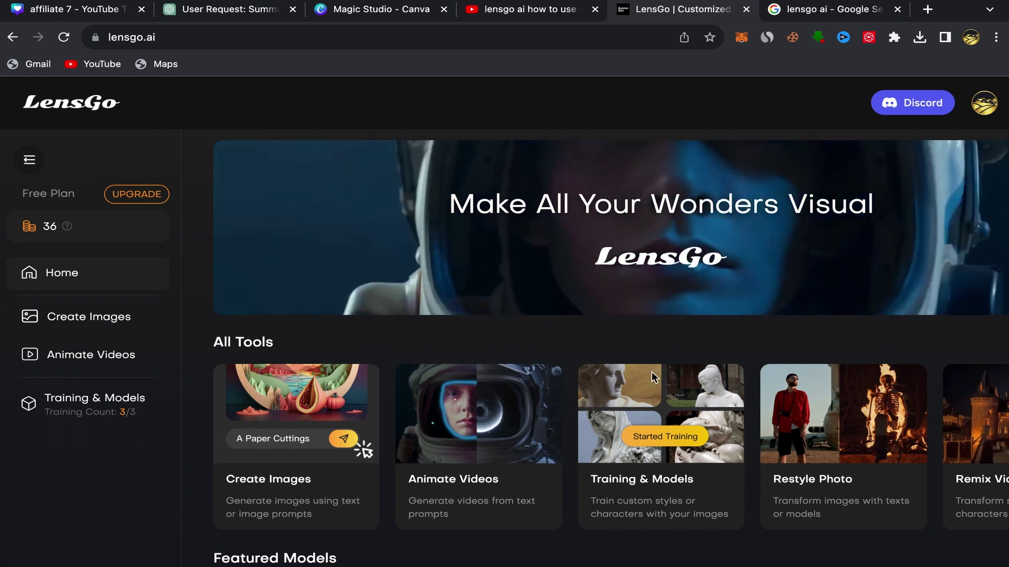
scroll(566, 336, down, 5)
scroll(567, 340, up, 1)
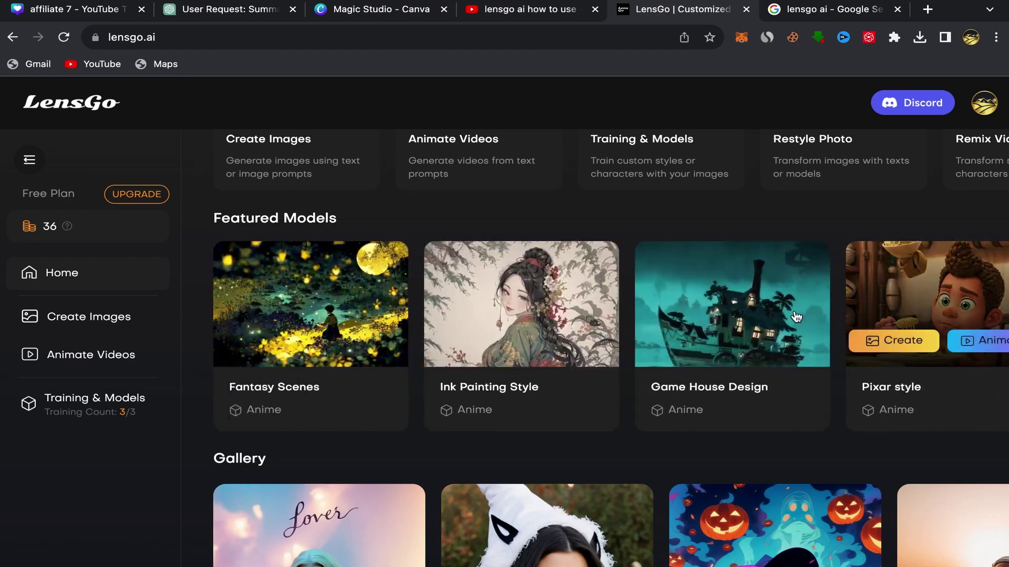
scroll(622, 326, up, 6)
scroll(567, 400, down, 15)
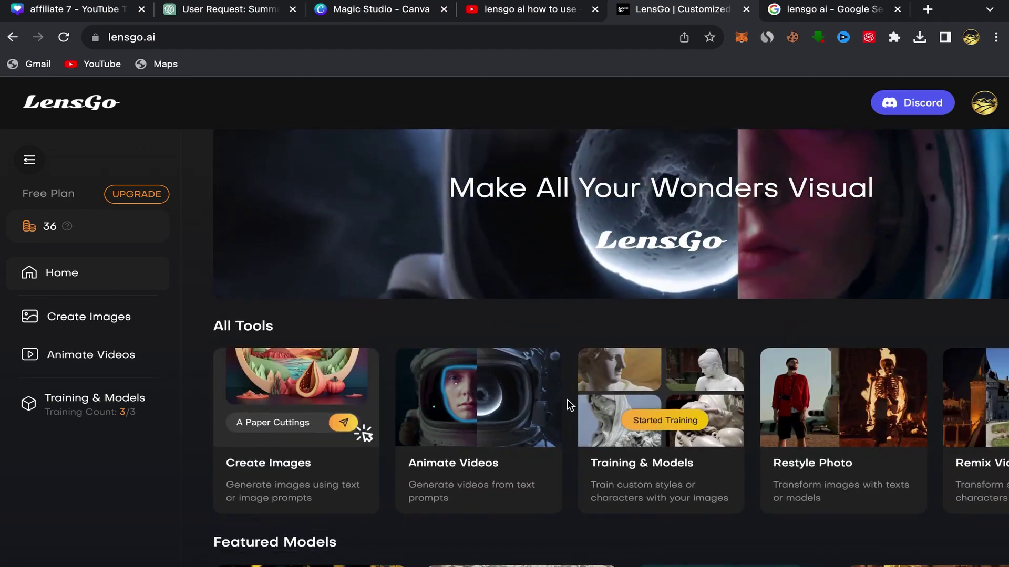
scroll(569, 406, up, 15)
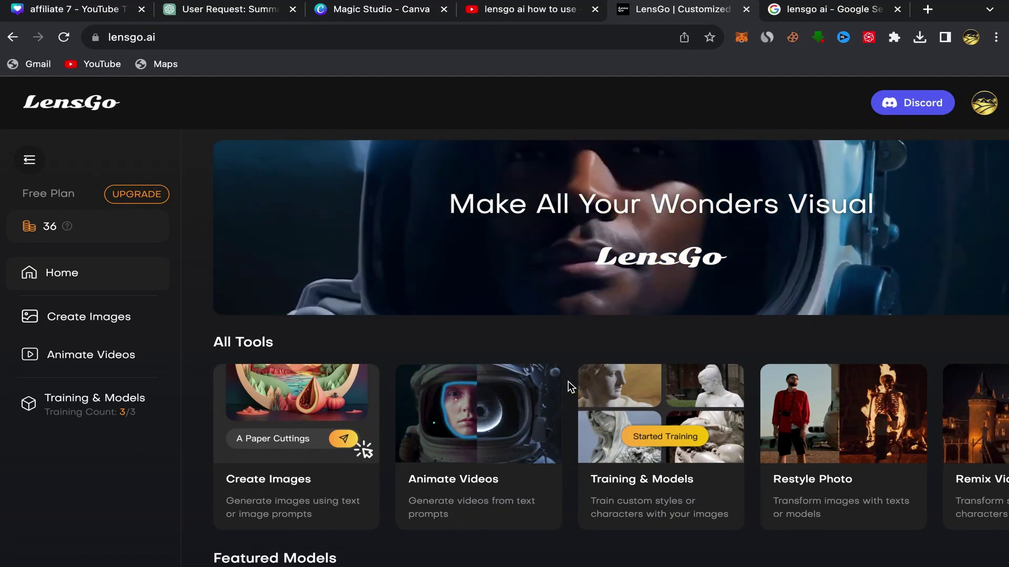
- Browse the Featured Models carousel to the Pixar style card
scroll(571, 387, down, 4)
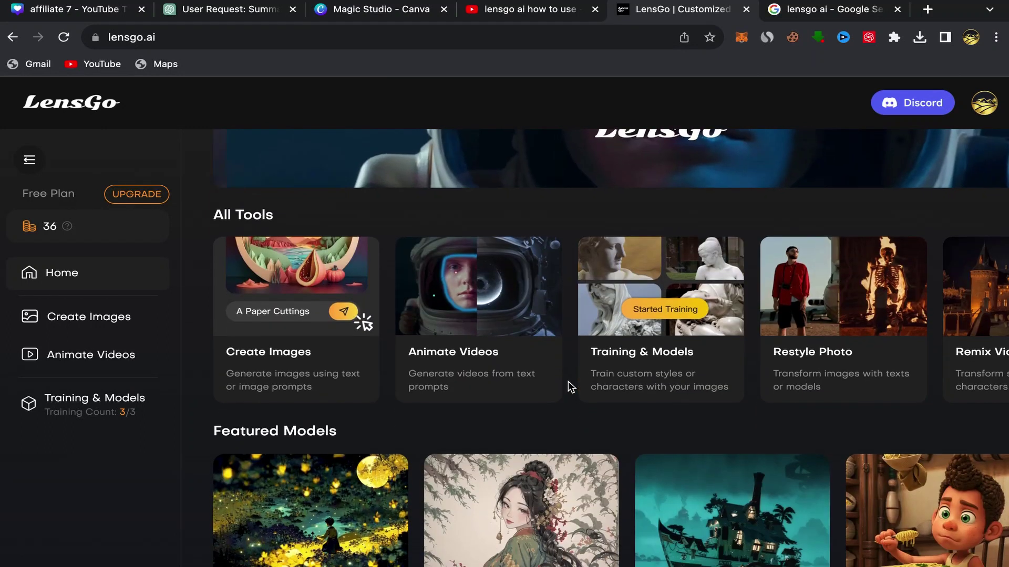
scroll(571, 388, down, 3)
scroll(571, 387, up, 3)
scroll(568, 383, down, 1)
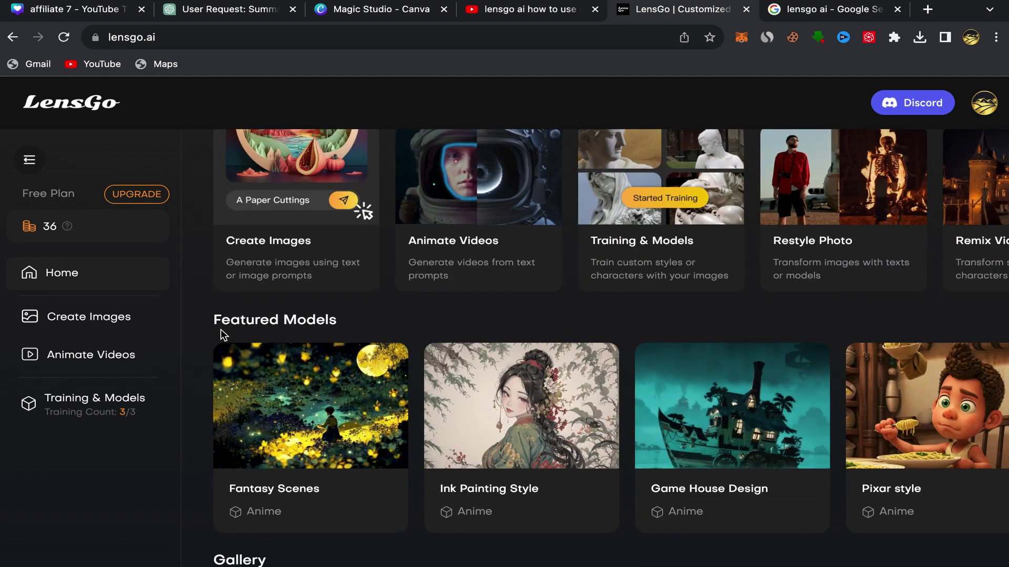
scroll(410, 351, down, 1)
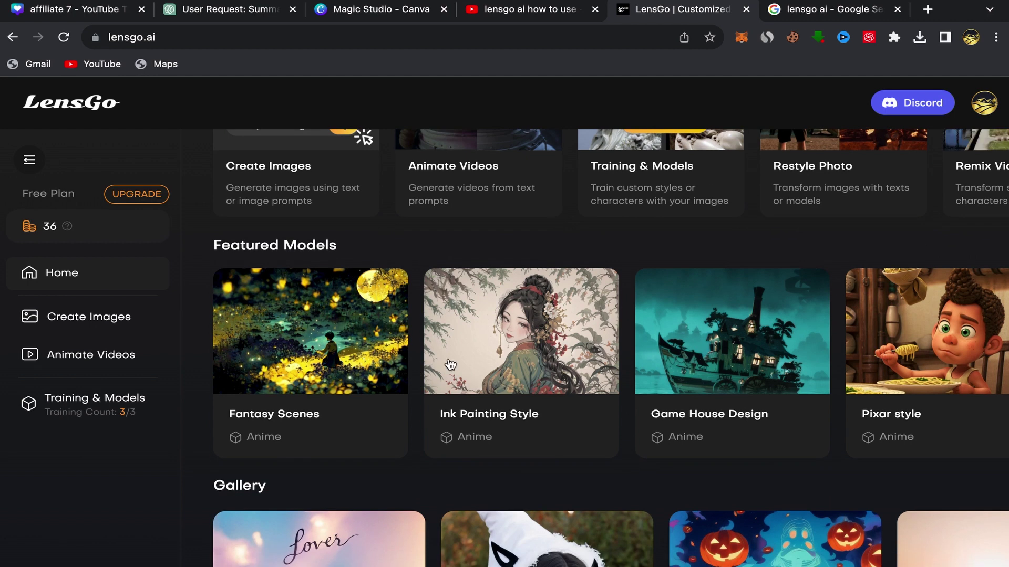
scroll(577, 347, right, 6)
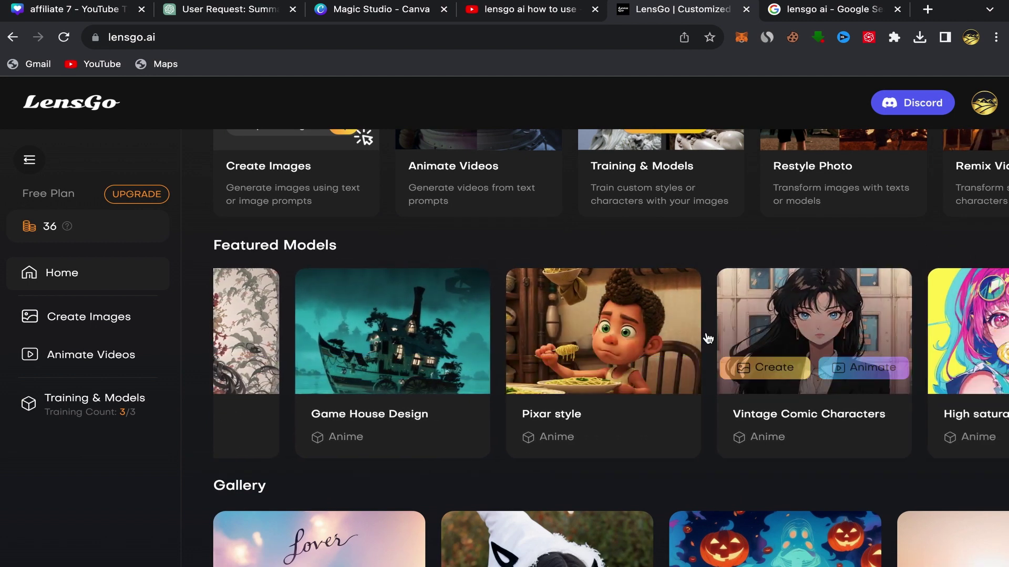
scroll(725, 344, right, 8)
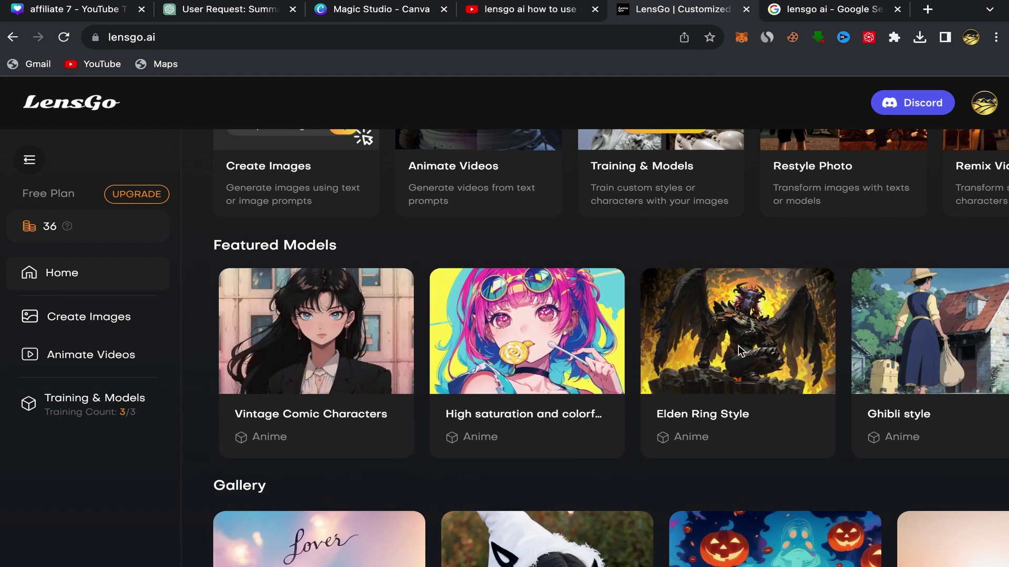
scroll(739, 347, left, 8)
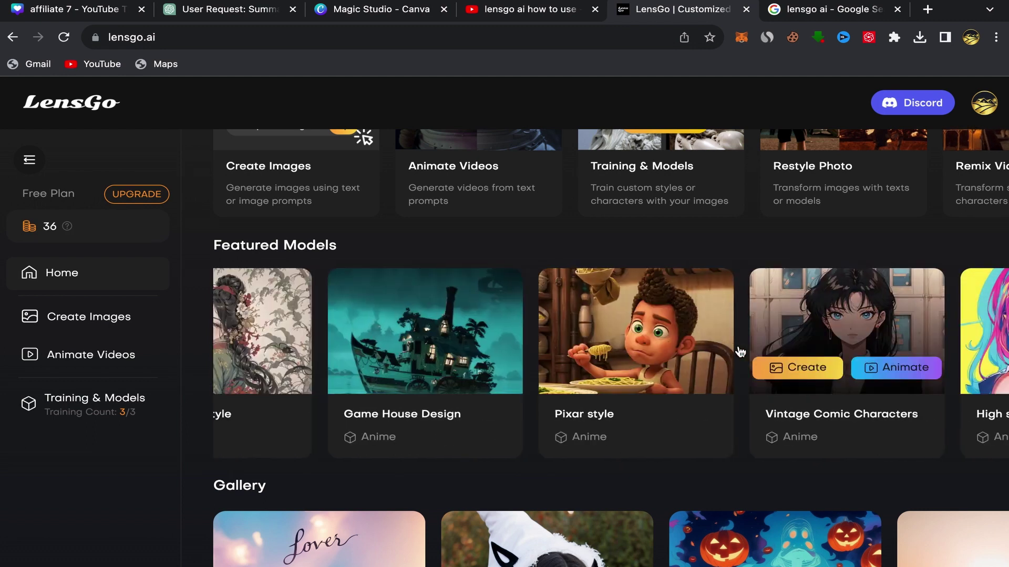
mouse_move(618, 342)
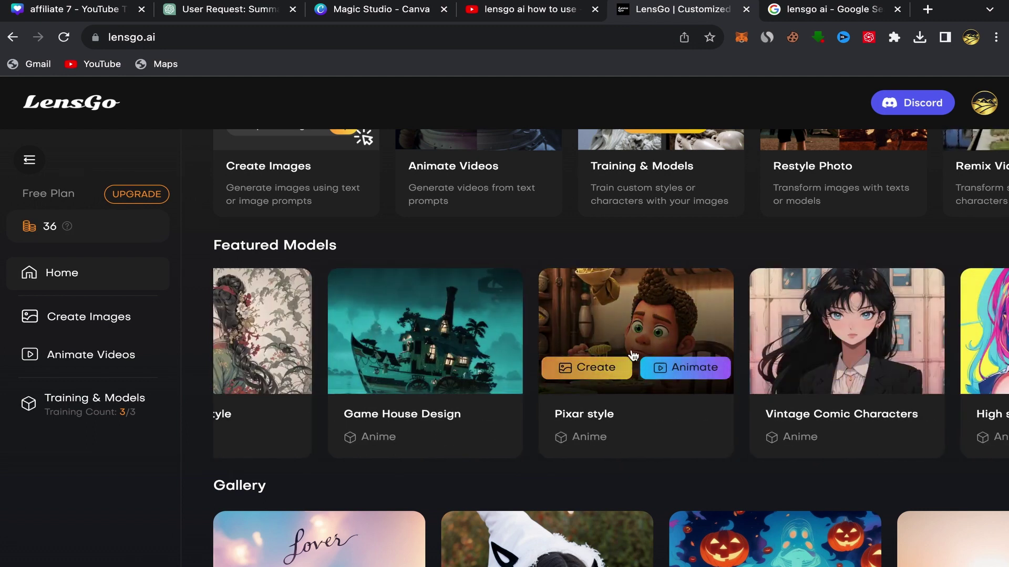
- Start a Pixar style image creation and remove the preset sample reference photo
click(607, 371)
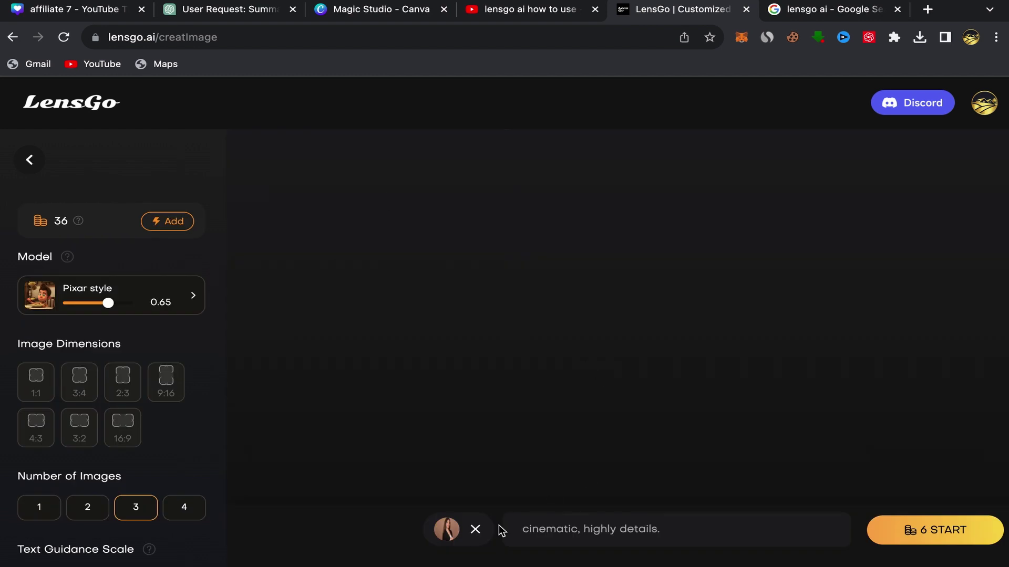
click(475, 531)
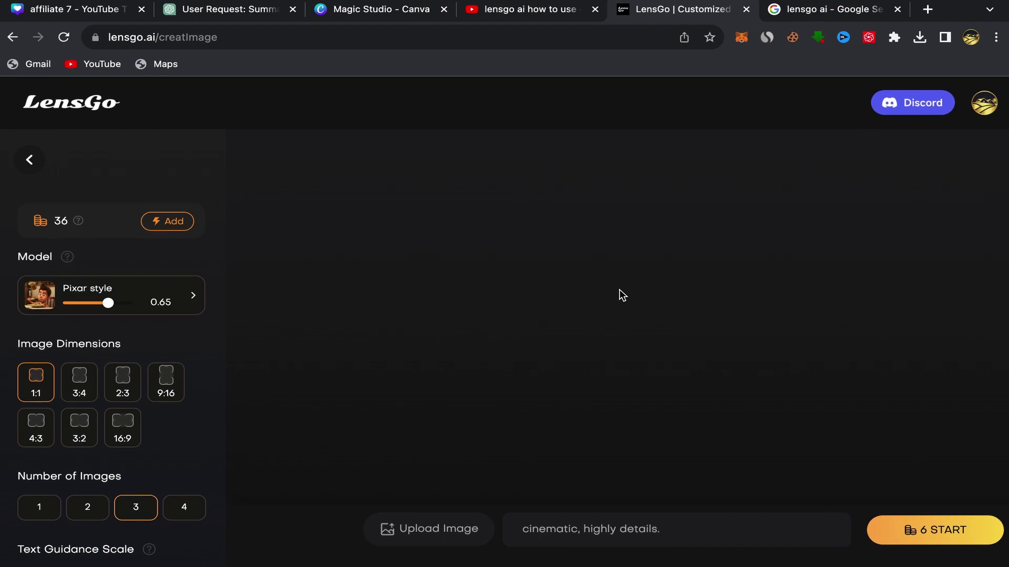
scroll(178, 327, down, 3)
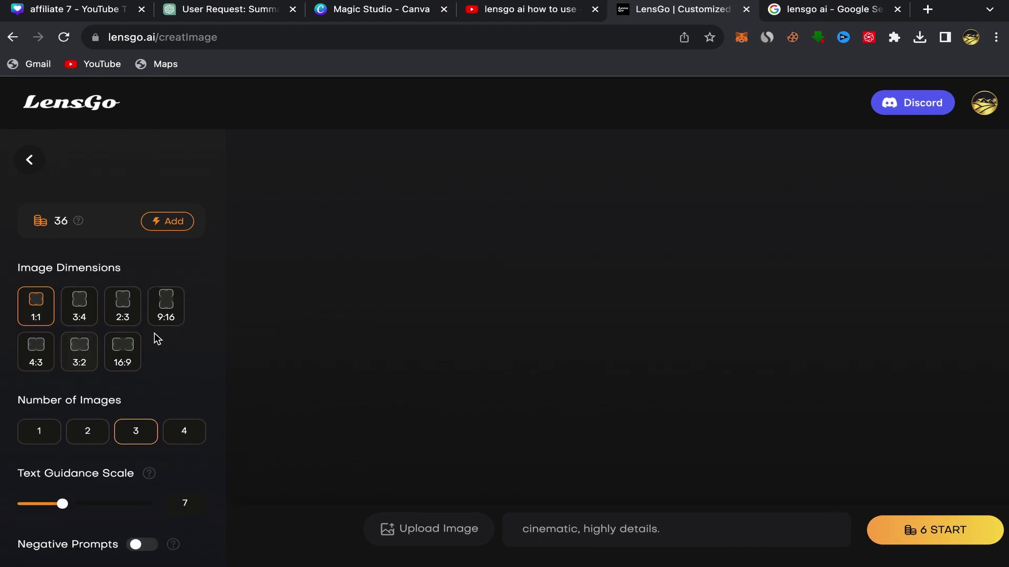
scroll(158, 341, down, 3)
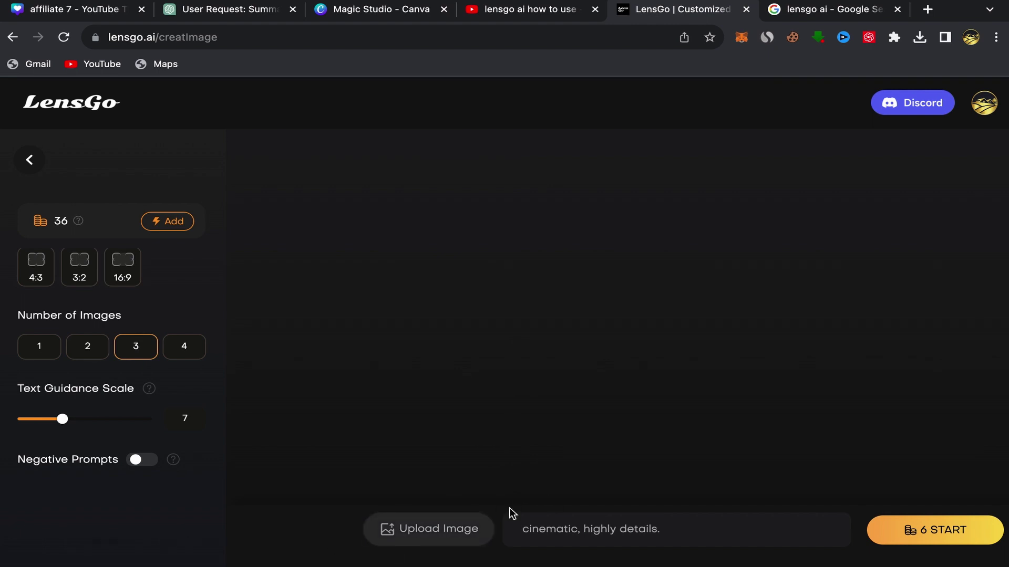
- Attach the woman's photo affiliate 7 (49).png from Downloads as the reference image
click(443, 531)
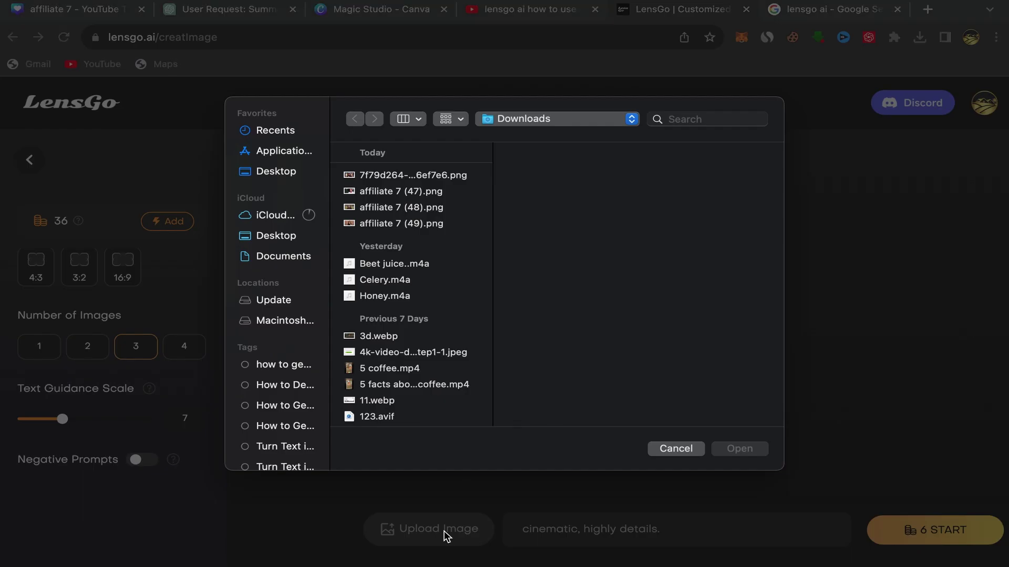
click(409, 225)
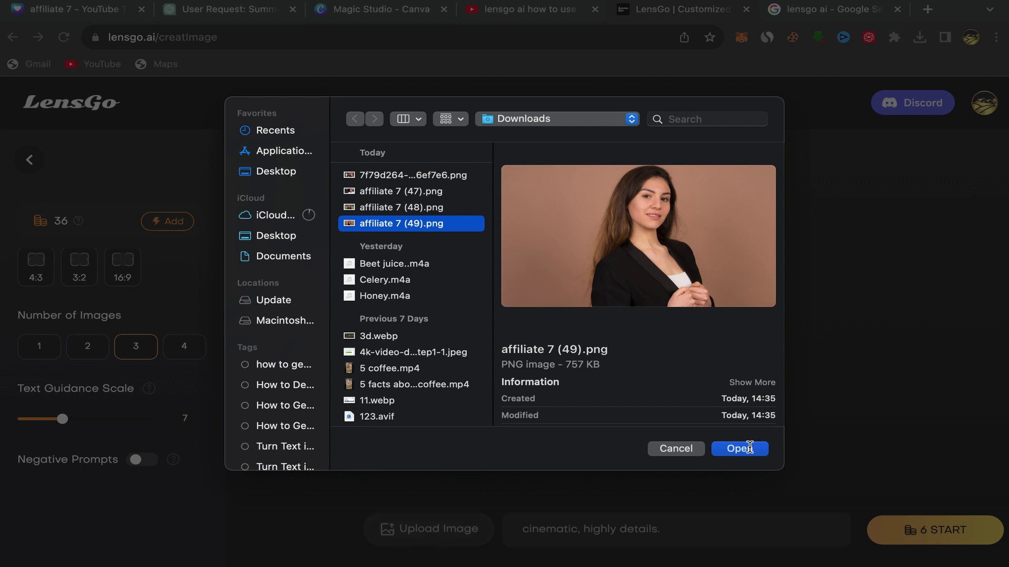
click(740, 449)
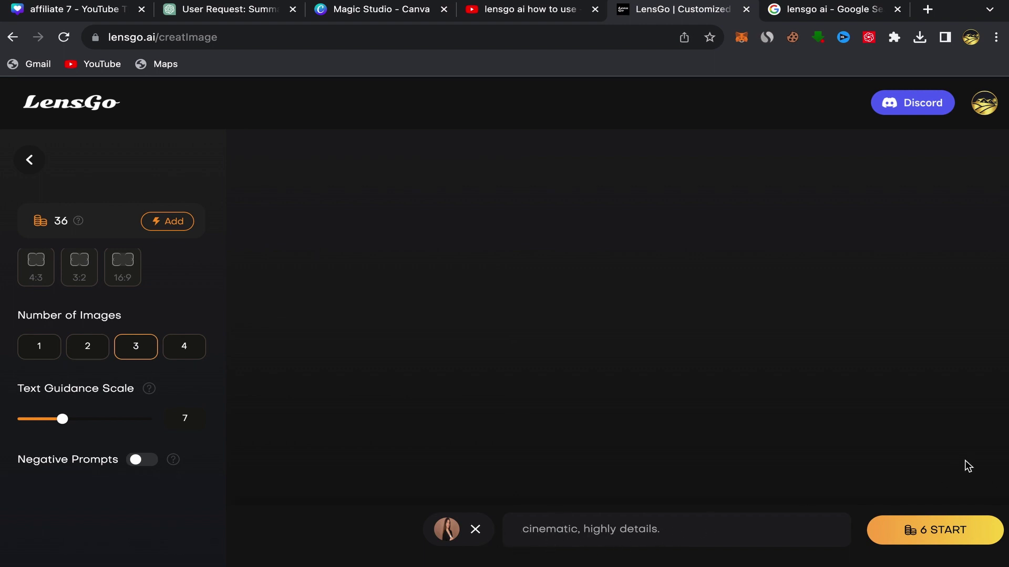
- Start generating three Pixar style images for 6 credits
click(948, 532)
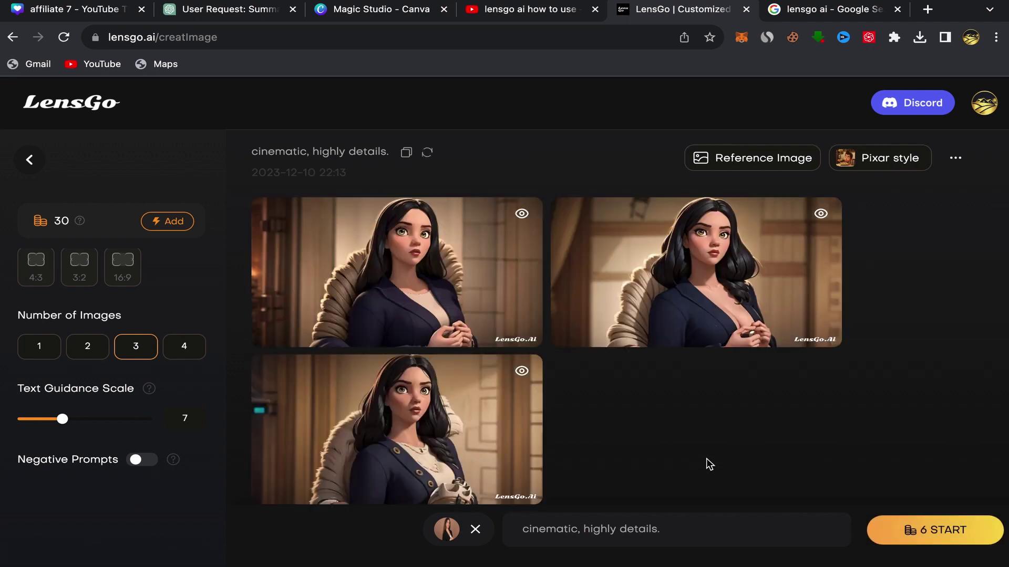
- Scroll to view the three finished Pixar-style portraits of the woman
scroll(610, 385, down, 1)
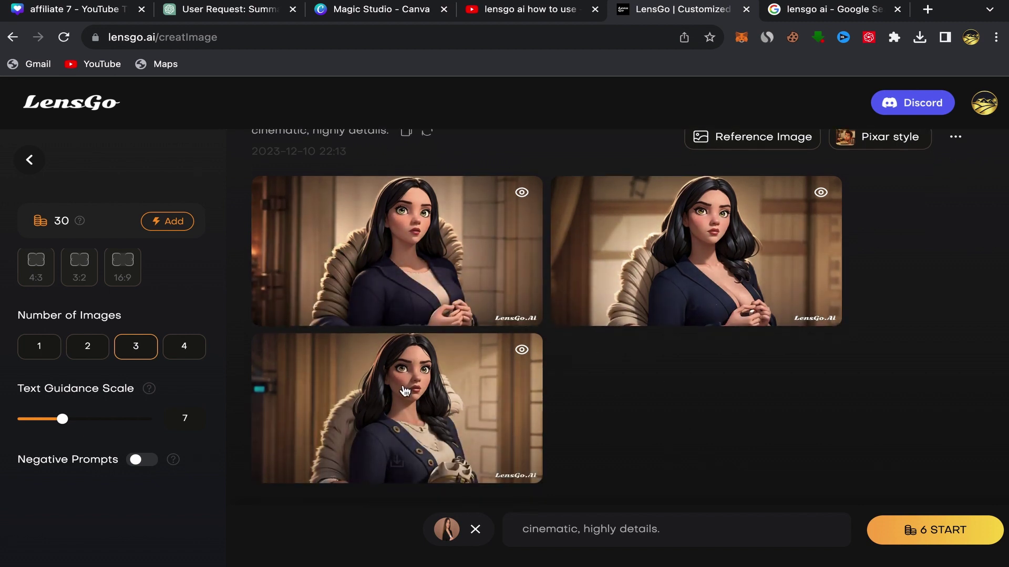
mouse_move(452, 537)
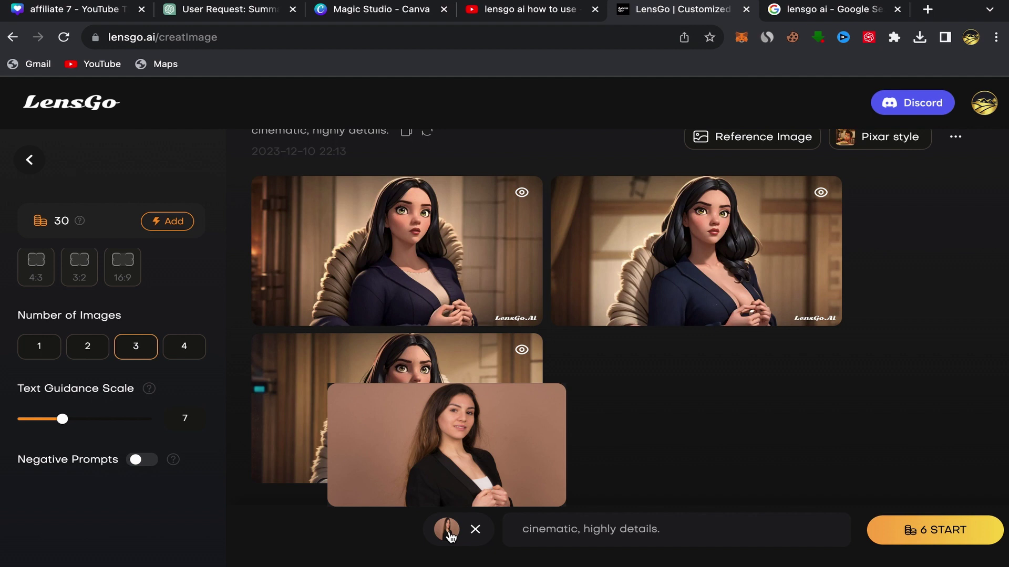
click(408, 238)
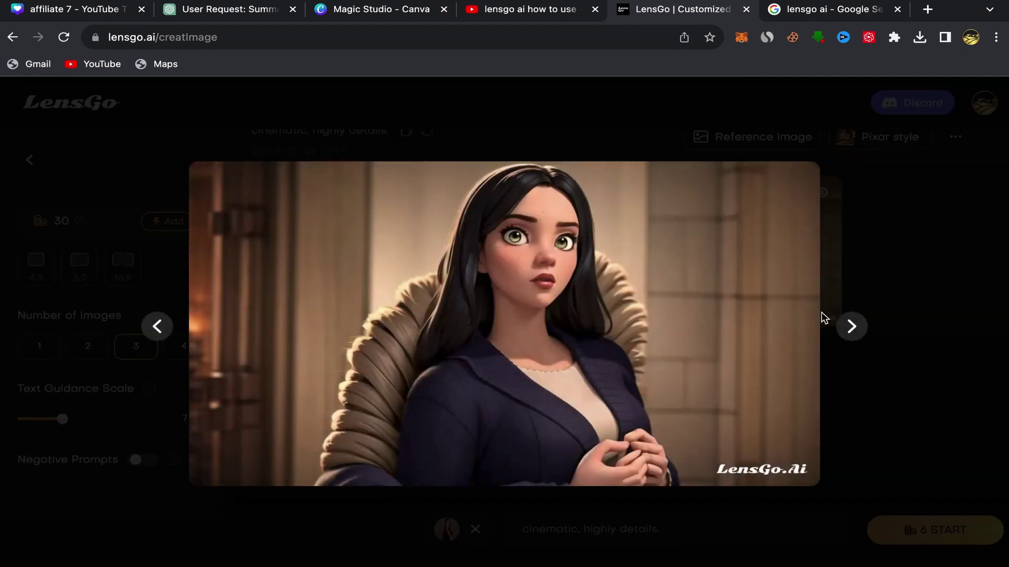
click(860, 327)
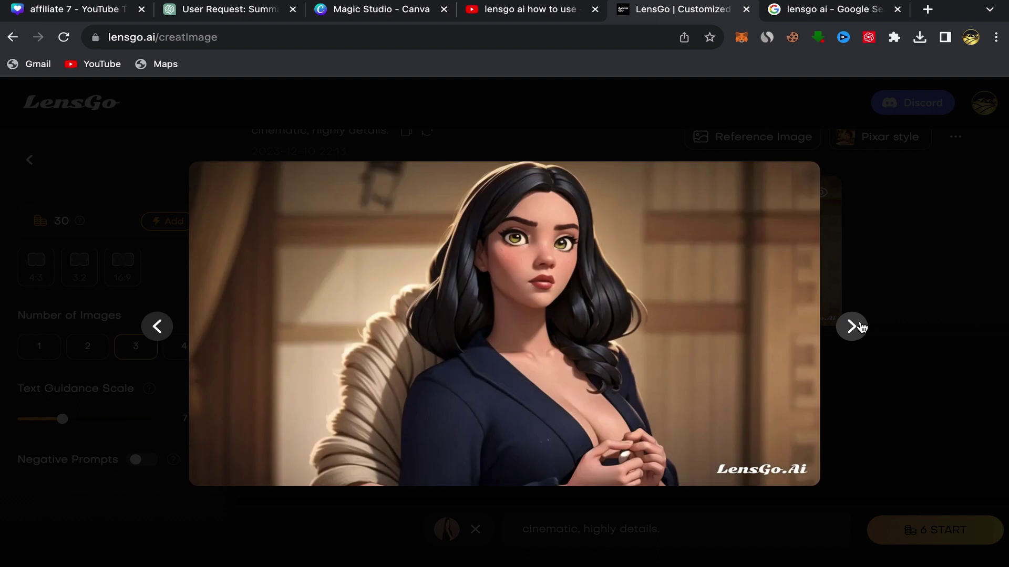
click(861, 326)
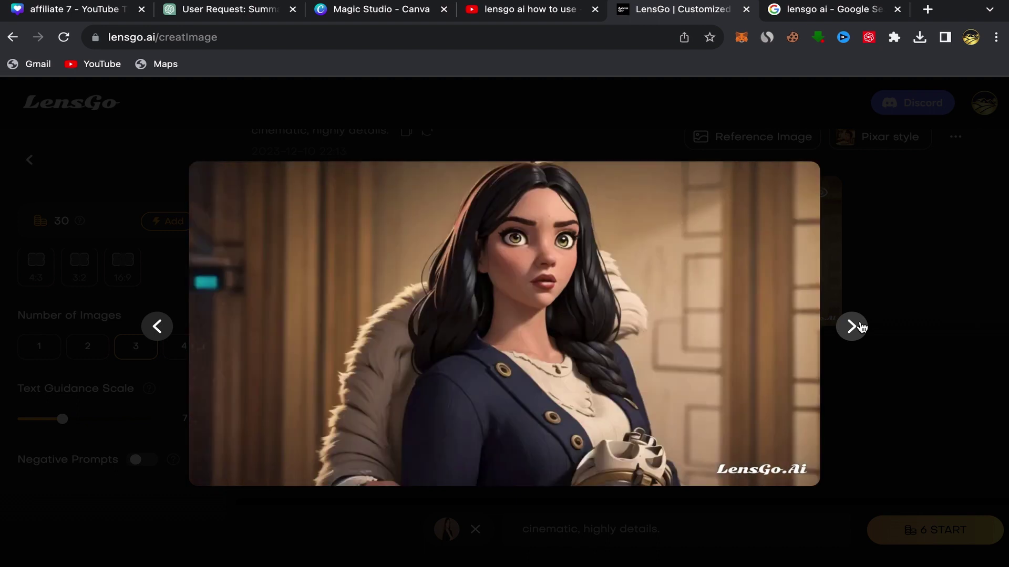
click(860, 327)
click(861, 327)
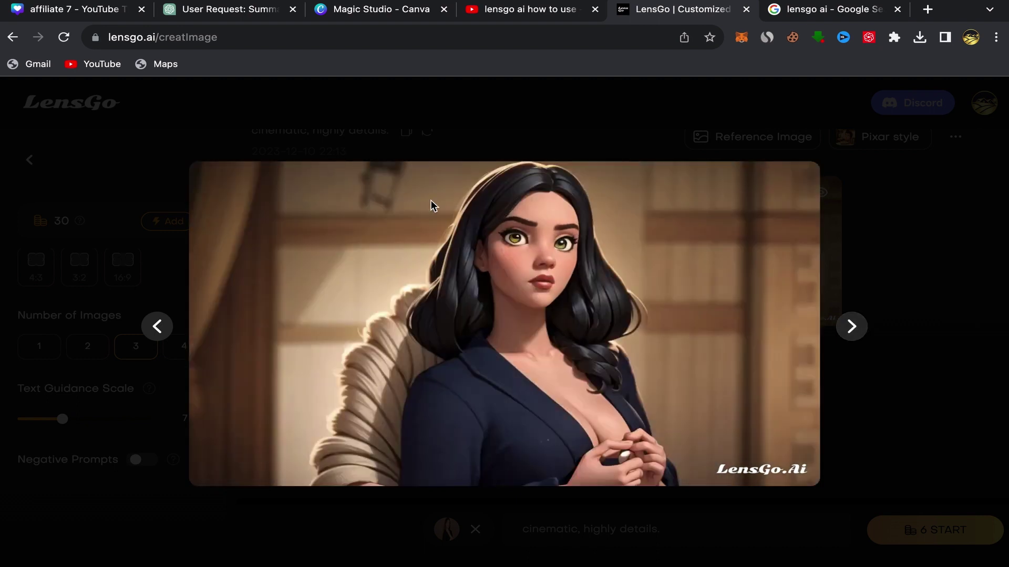
click(138, 200)
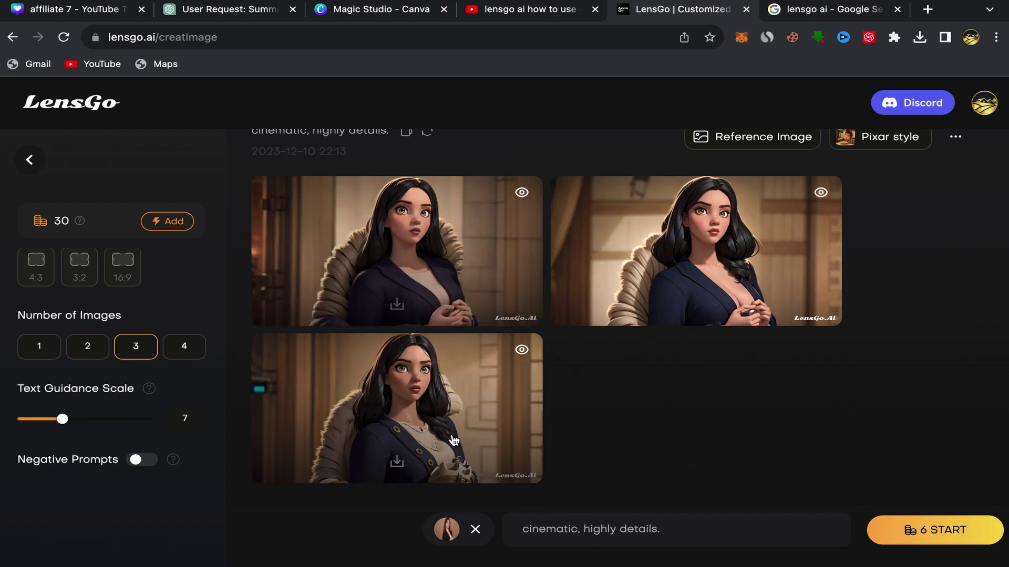
- Remove the woman's reference photo and delete the three generated Pixar portraits
scroll(630, 331, up, 1)
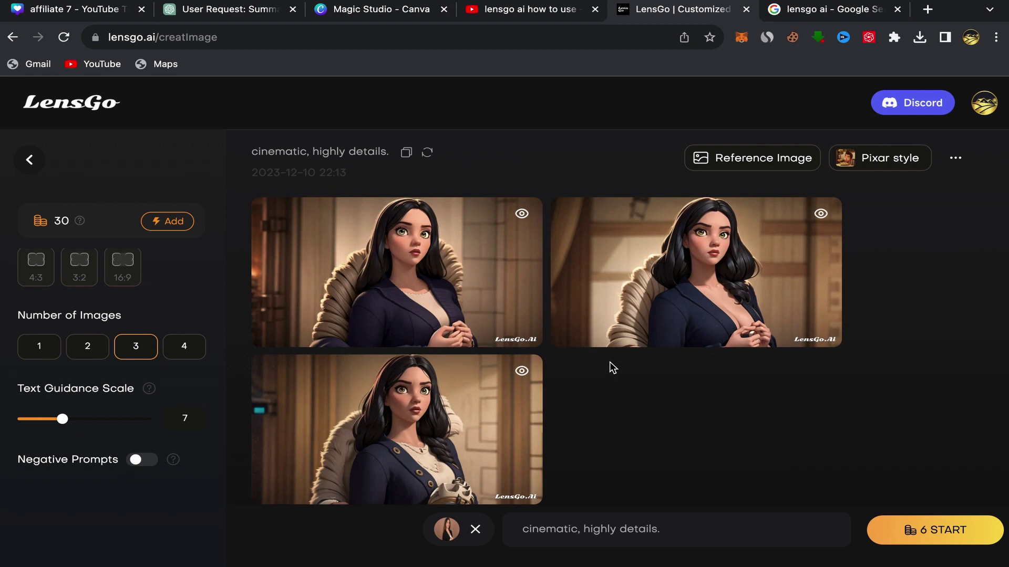
click(476, 530)
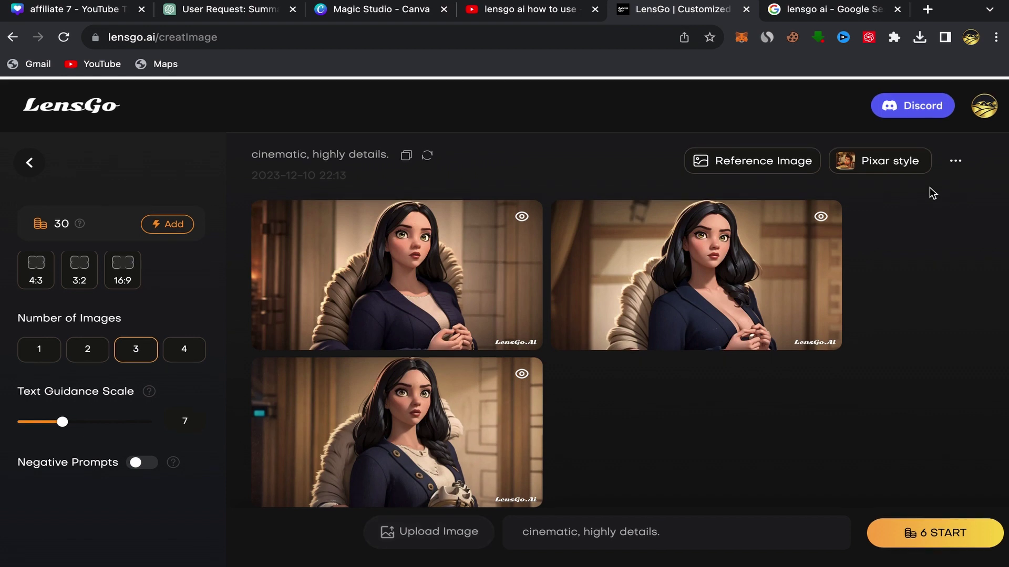
mouse_move(990, 139)
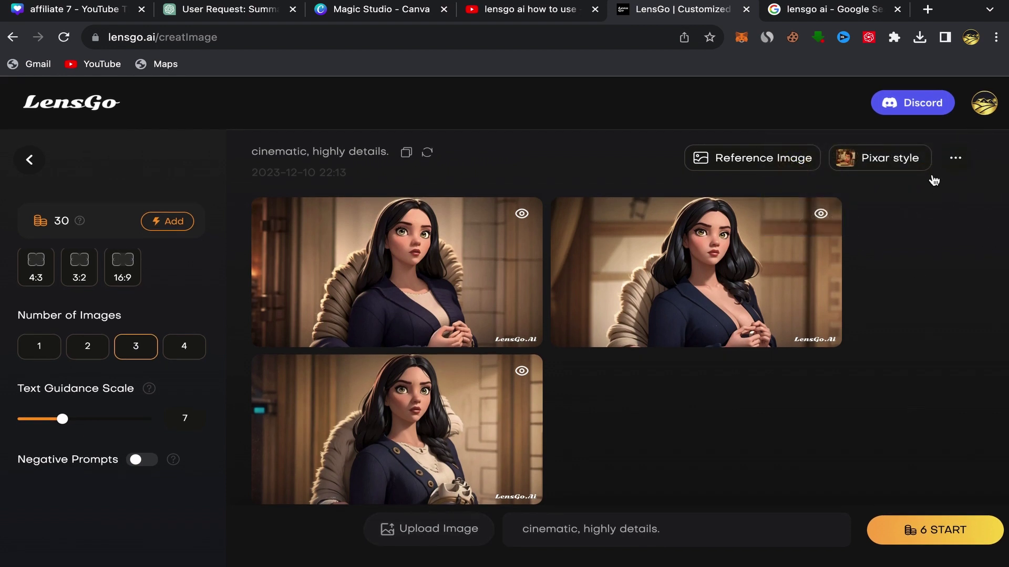
click(956, 160)
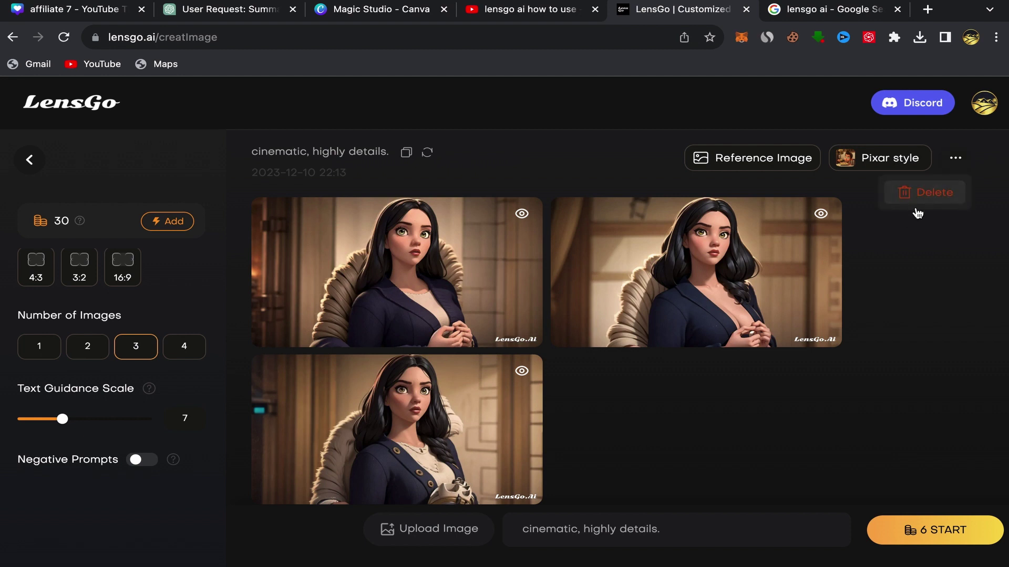
click(924, 194)
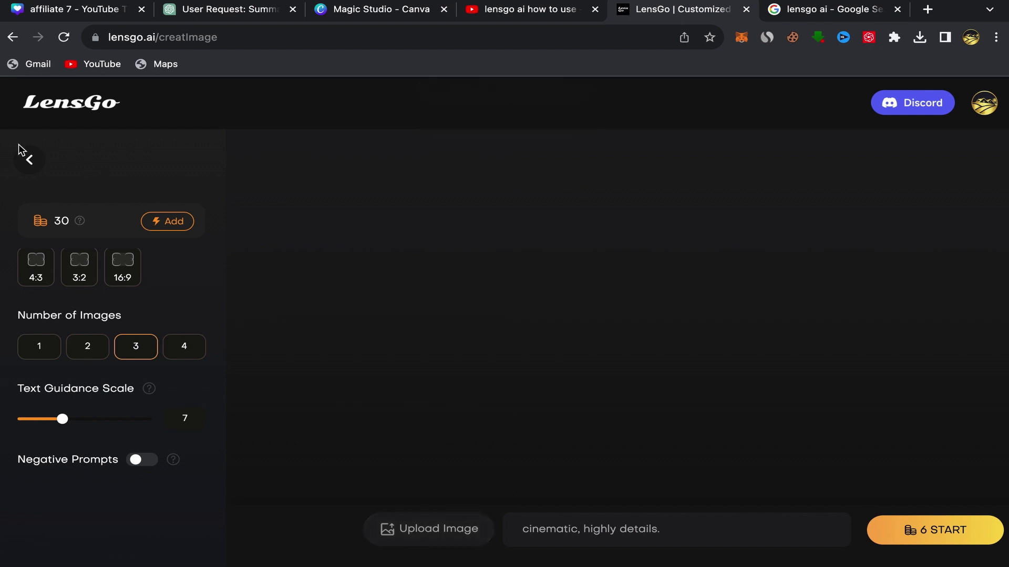
- Return to the home page and open the Animate Videos tool from All Tools
click(31, 162)
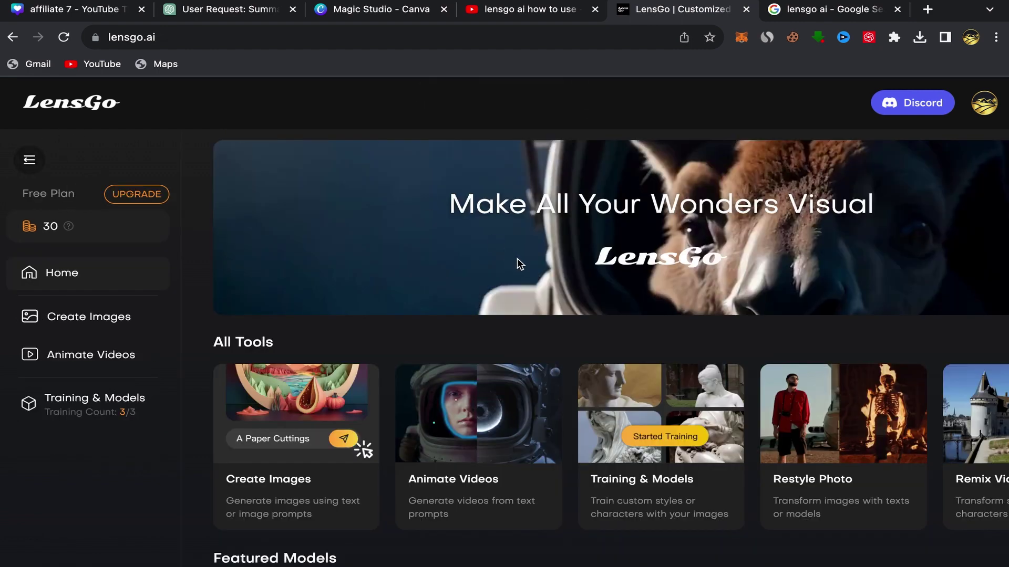
scroll(562, 401, down, 1)
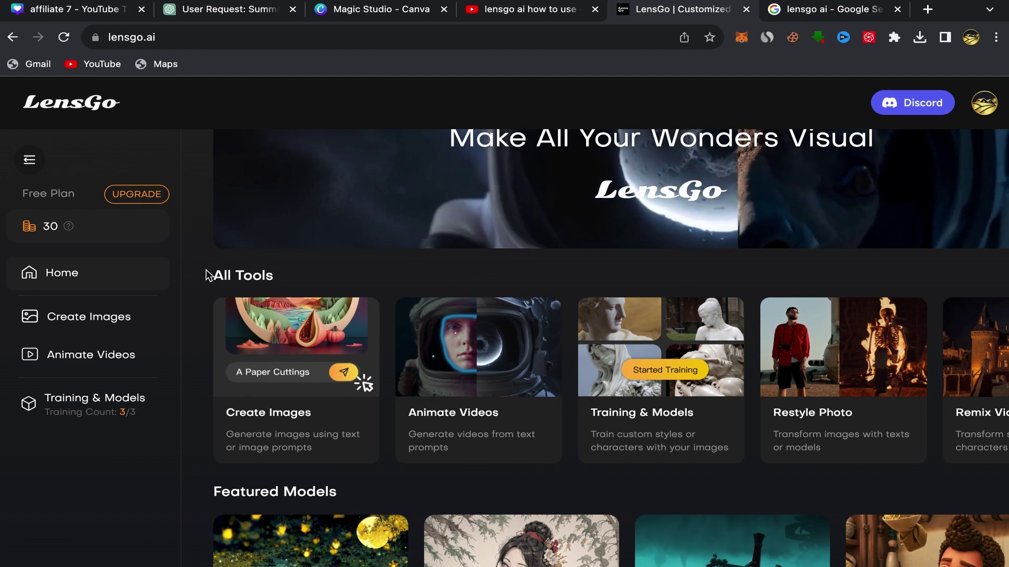
scroll(473, 242, up, 1)
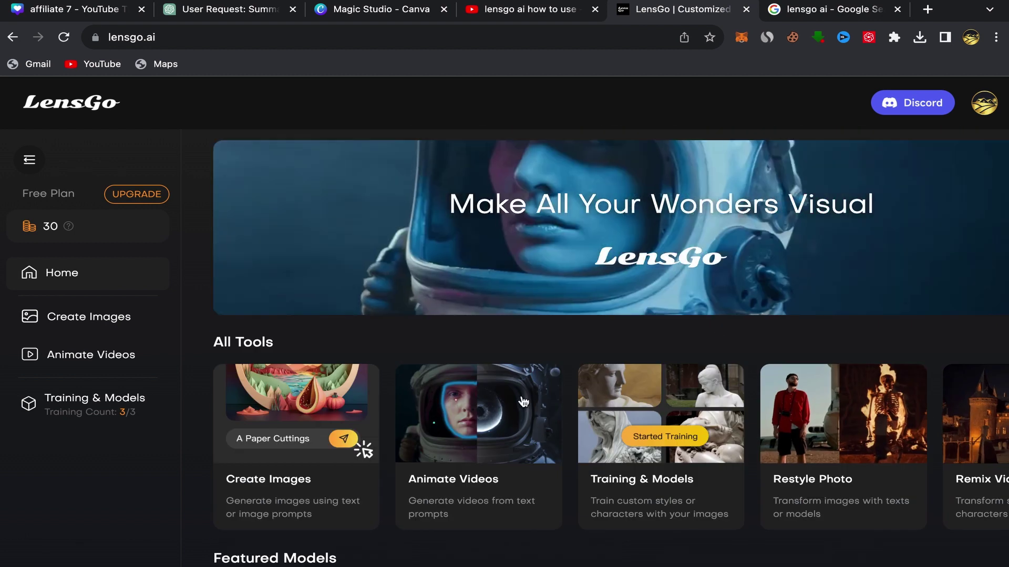
scroll(525, 352, down, 3)
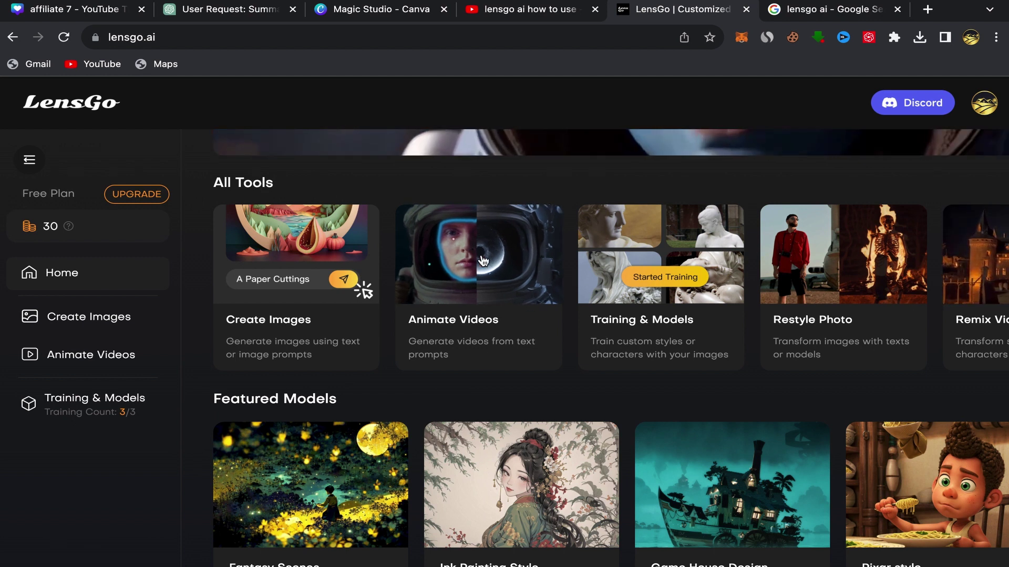
scroll(480, 260, up, 2)
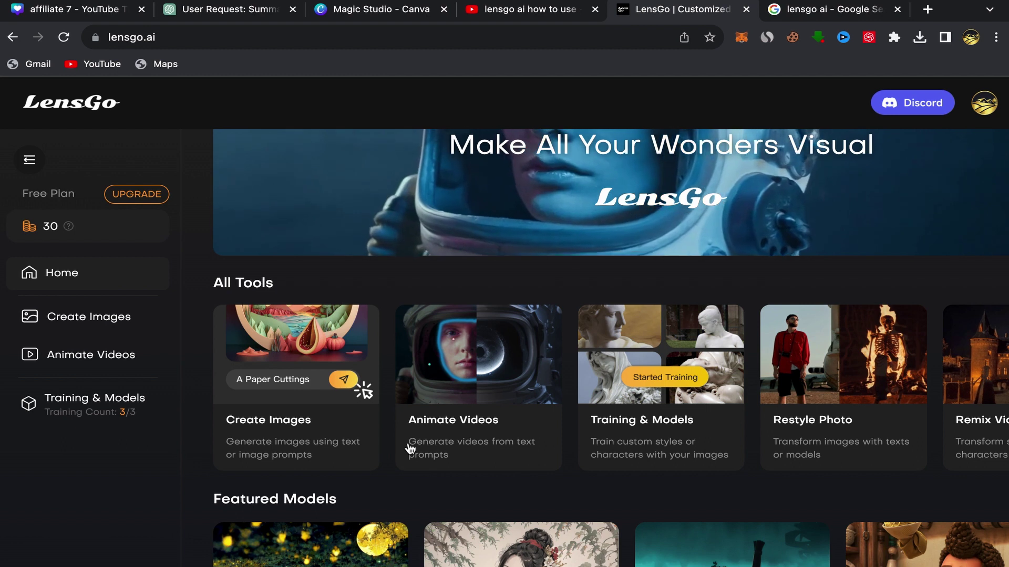
click(479, 357)
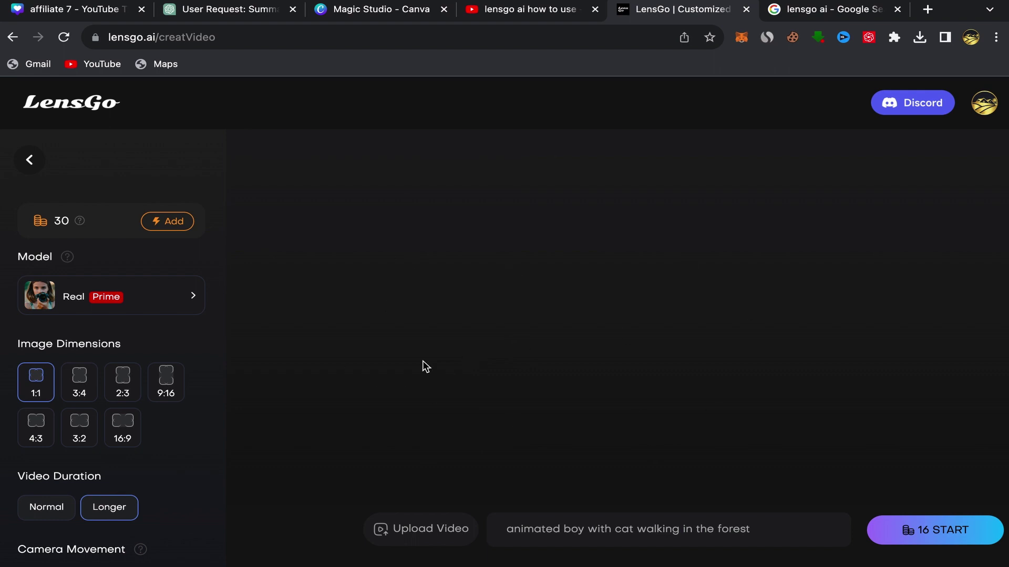
- Change the video model to Anime under Core Models
click(189, 298)
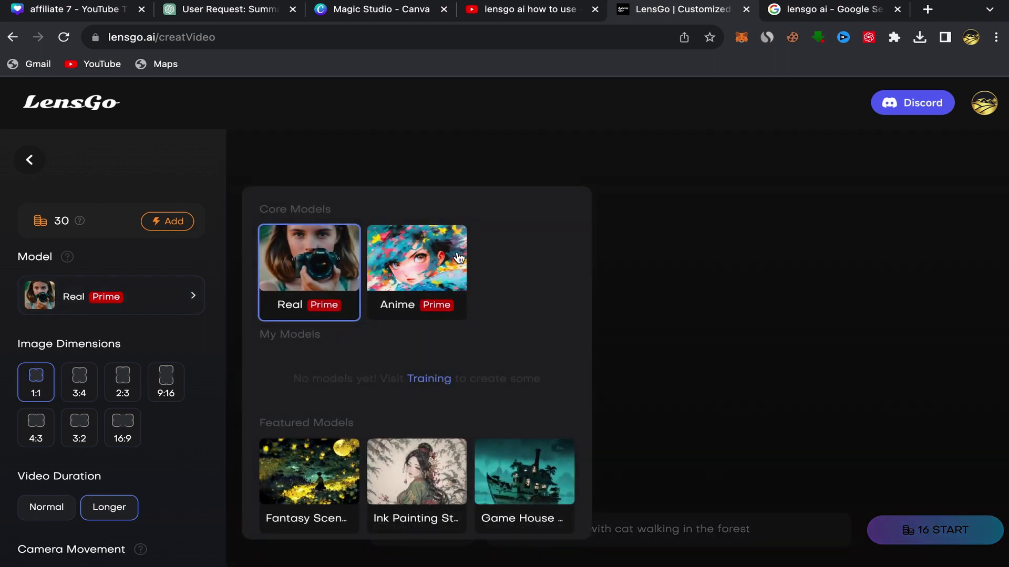
click(388, 266)
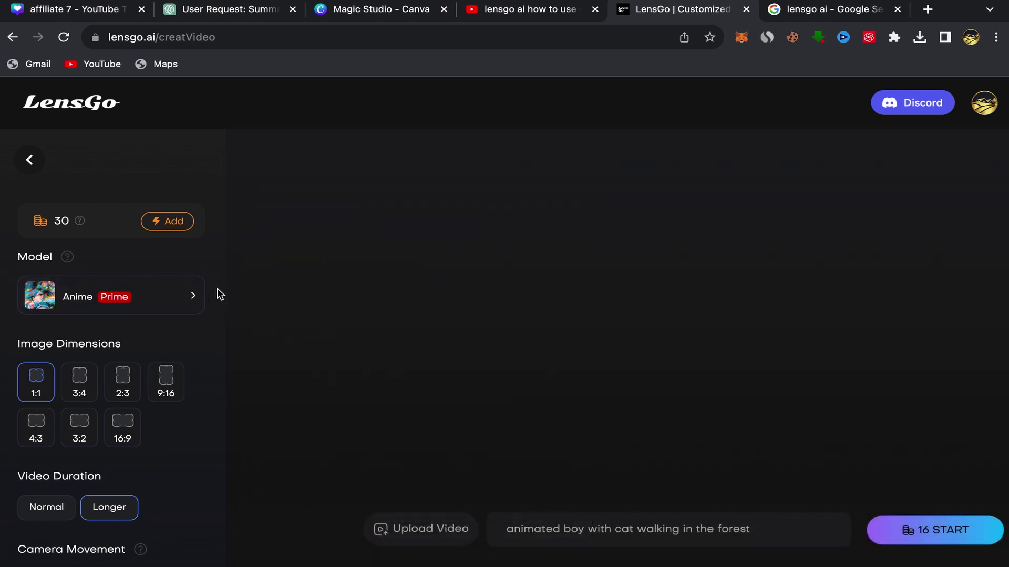
scroll(215, 326, down, 2)
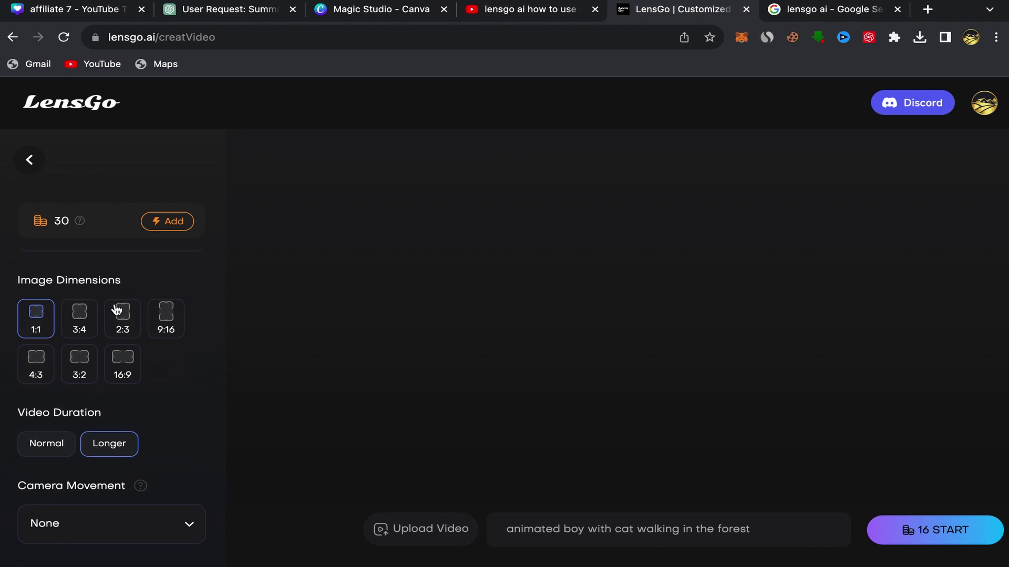
scroll(196, 363, down, 2)
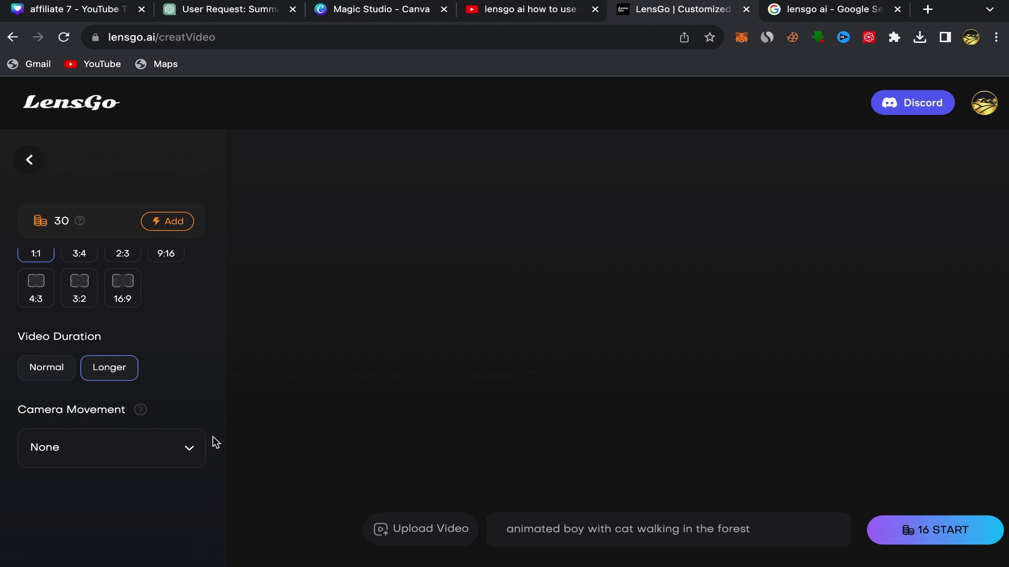
click(189, 450)
scroll(173, 493, down, 3)
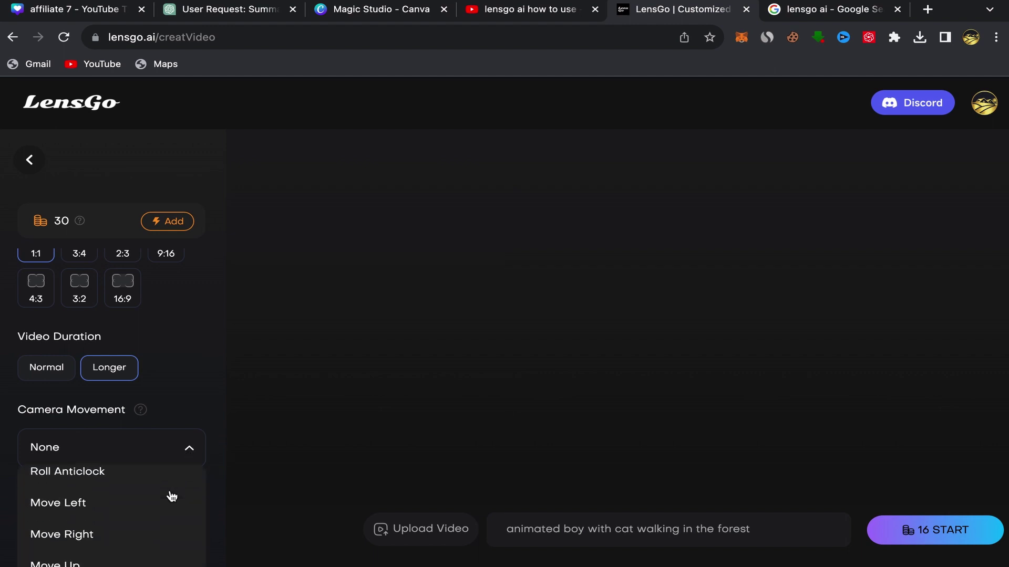
scroll(172, 495, up, 2)
scroll(228, 414, down, 1)
scroll(229, 414, up, 1)
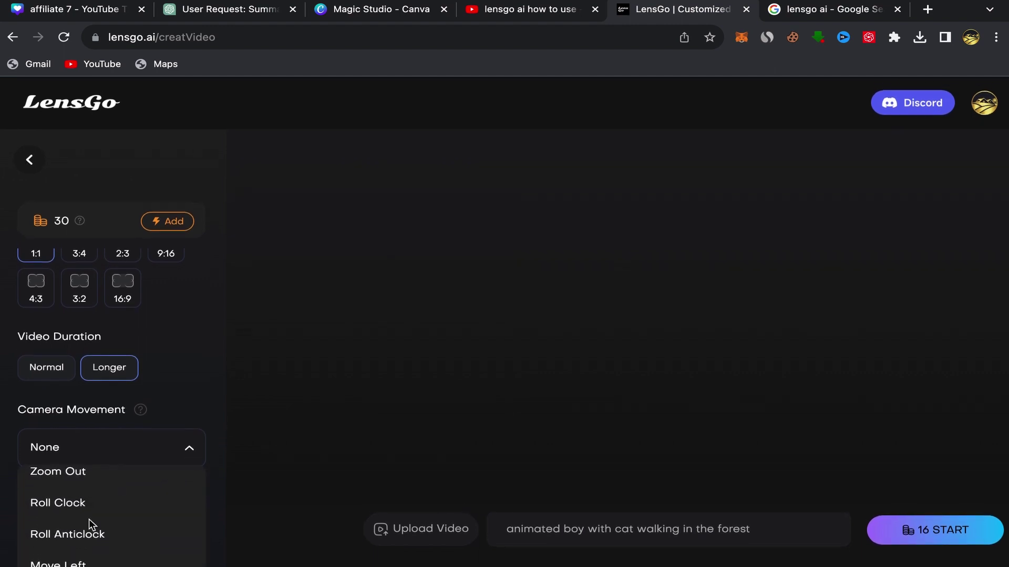
scroll(89, 517, down, 3)
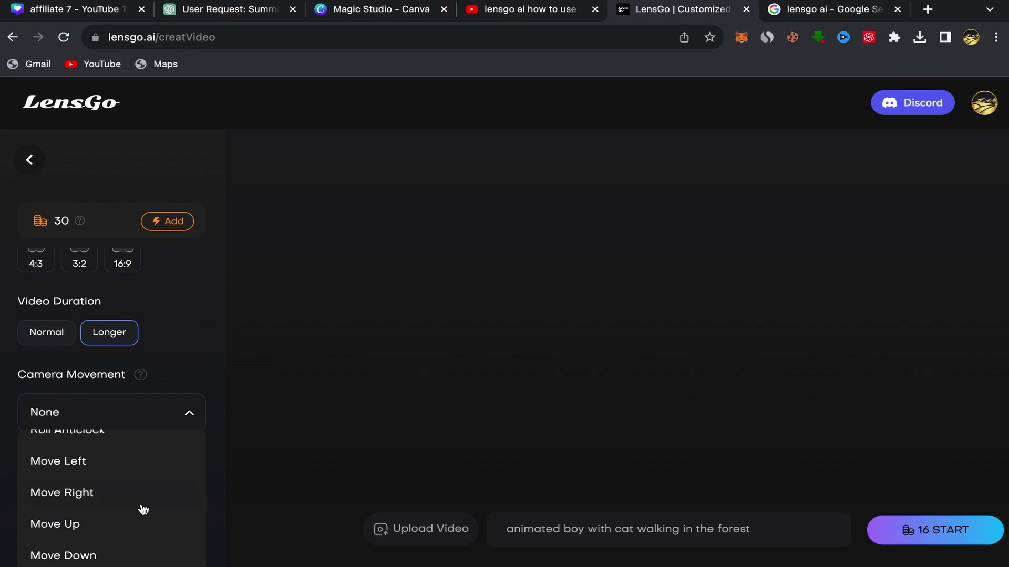
scroll(157, 520, up, 3)
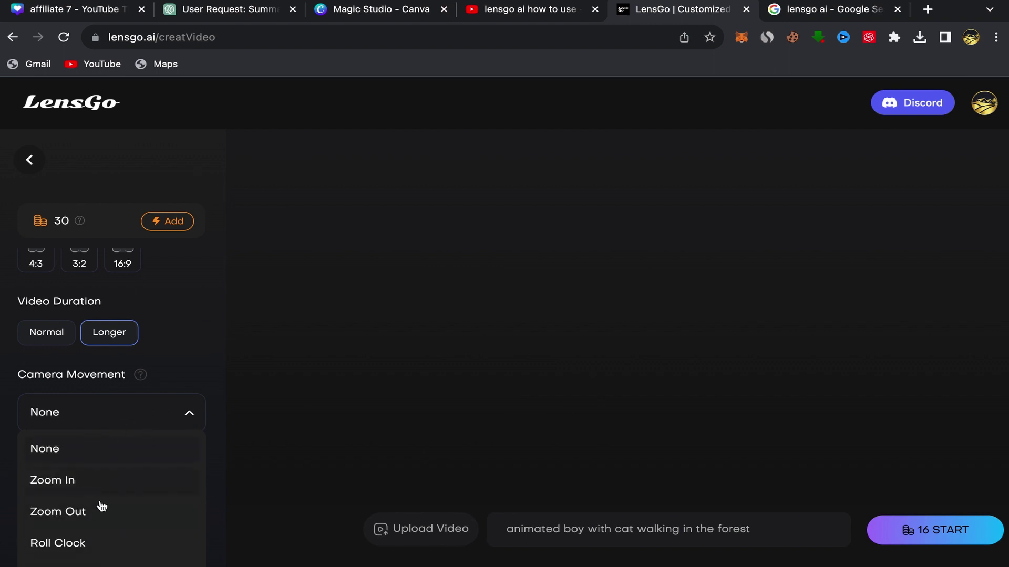
scroll(135, 493, down, 1)
scroll(138, 493, up, 1)
- Keep no camera movement, generate the boy-and-cat anime video, and watch it full screen
click(219, 366)
scroll(196, 337, up, 4)
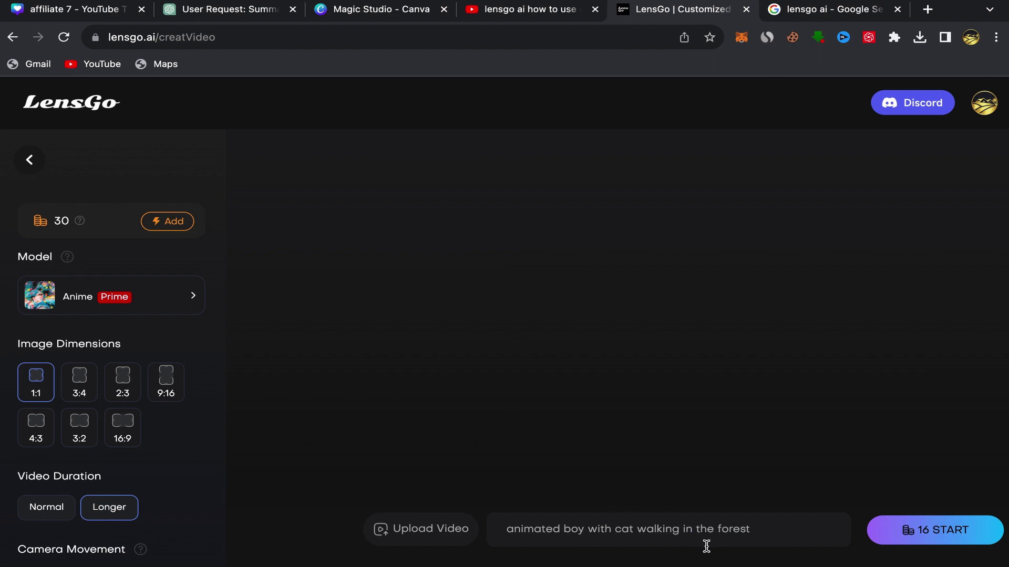
click(931, 536)
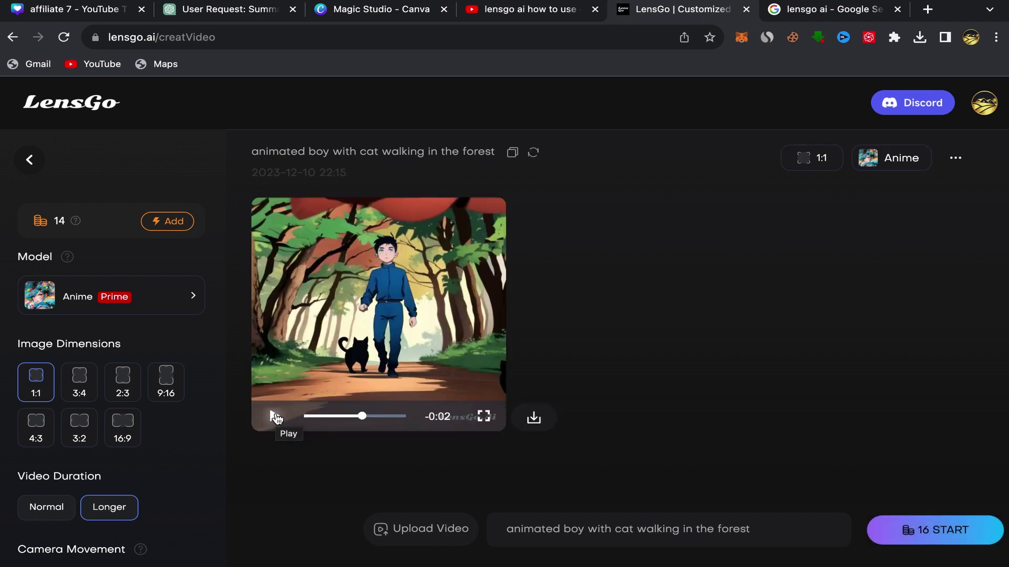
click(483, 416)
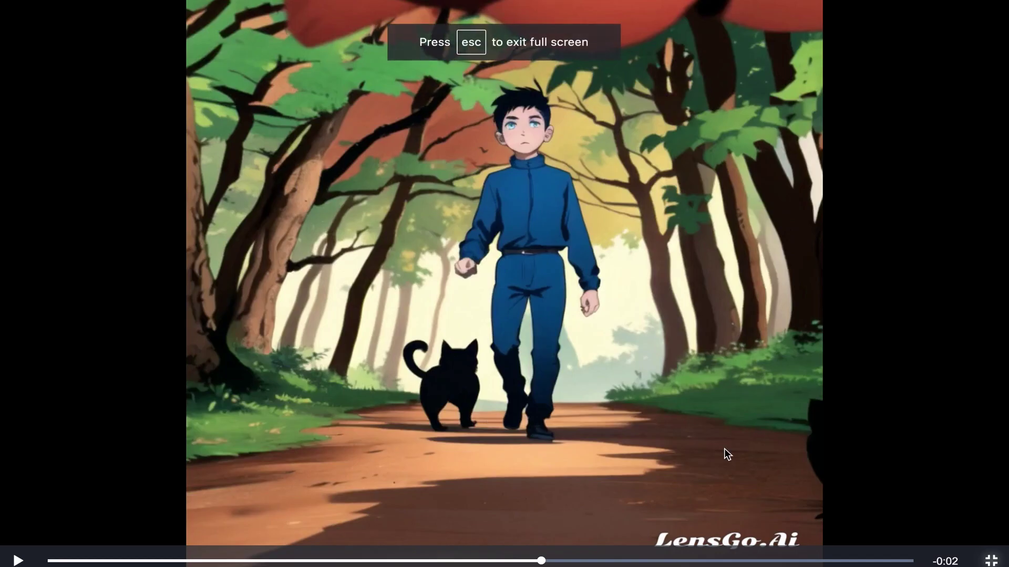